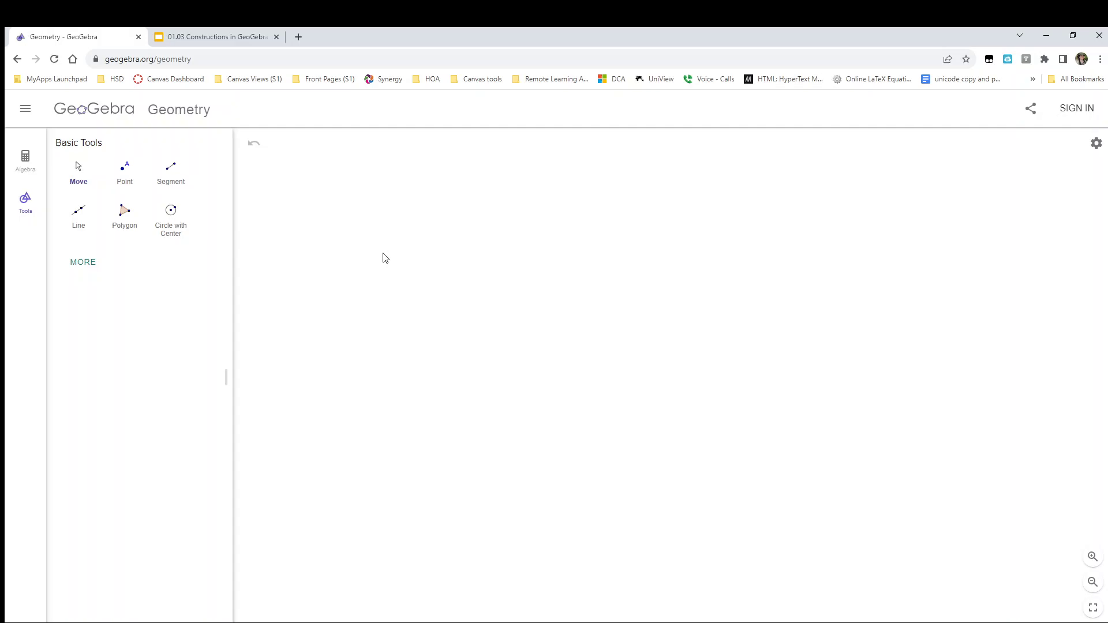
# - Draw a line through two new points A and B across the blank canvas
pyautogui.click(75, 266)
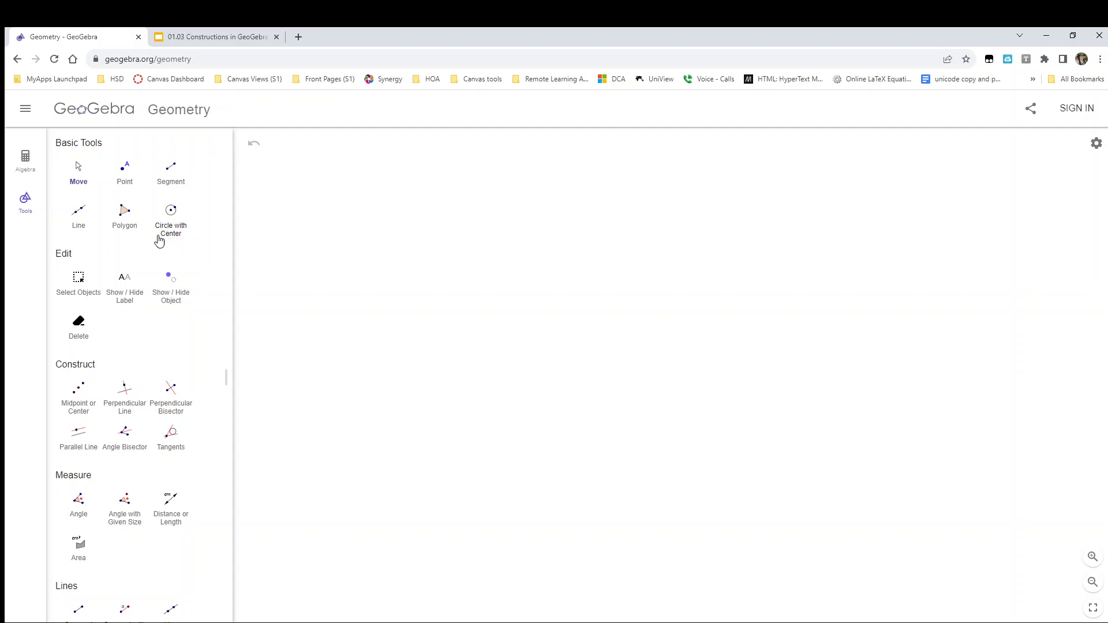
pyautogui.click(75, 217)
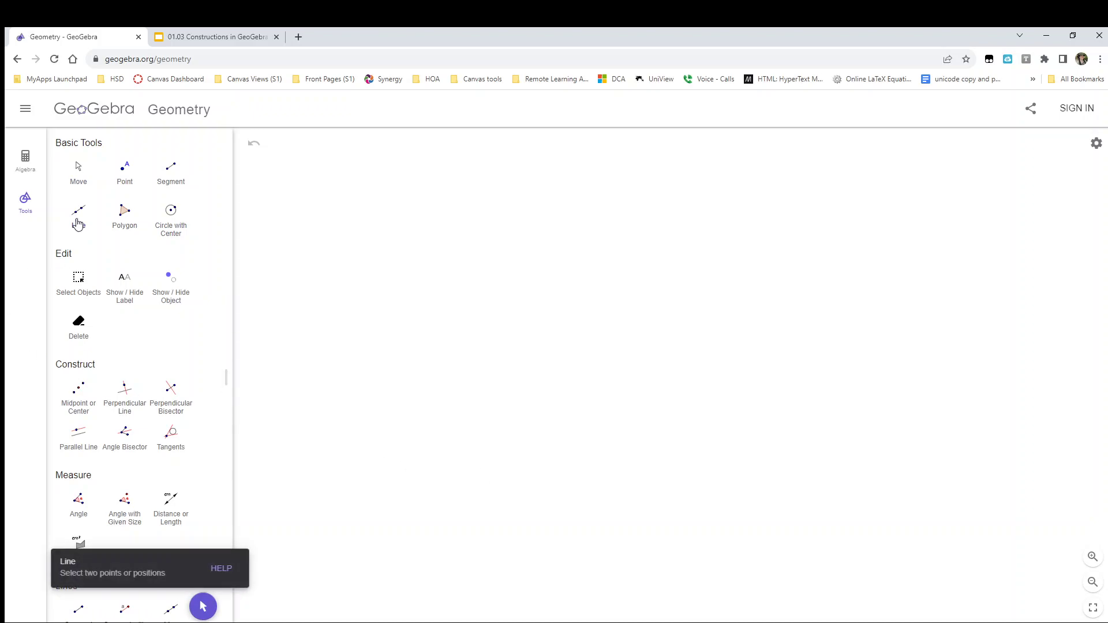
pyautogui.click(334, 475)
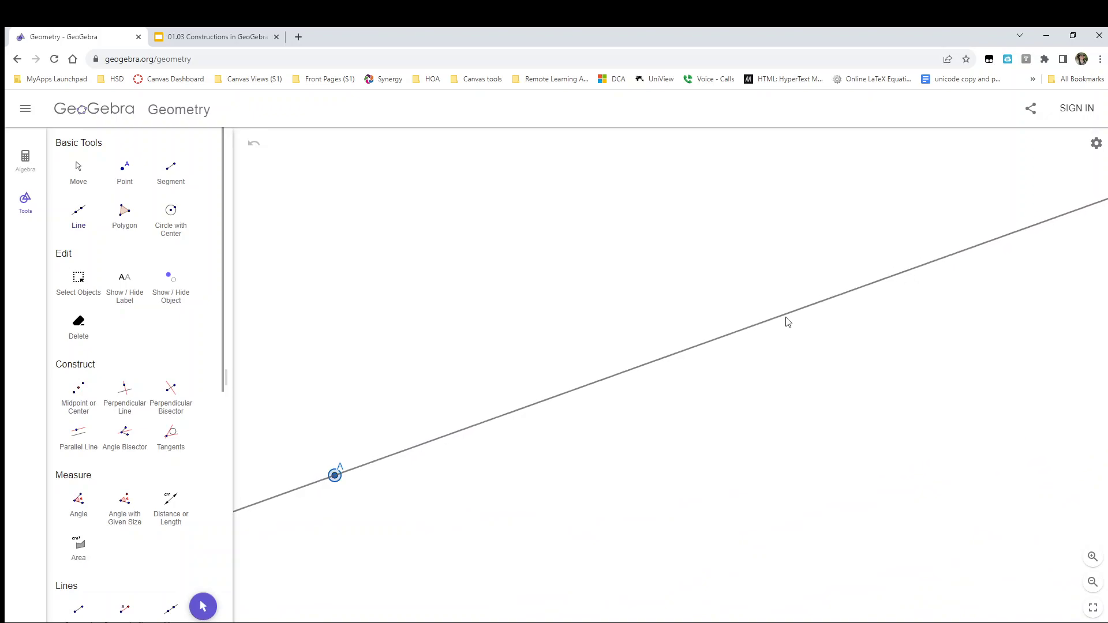
pyautogui.click(809, 314)
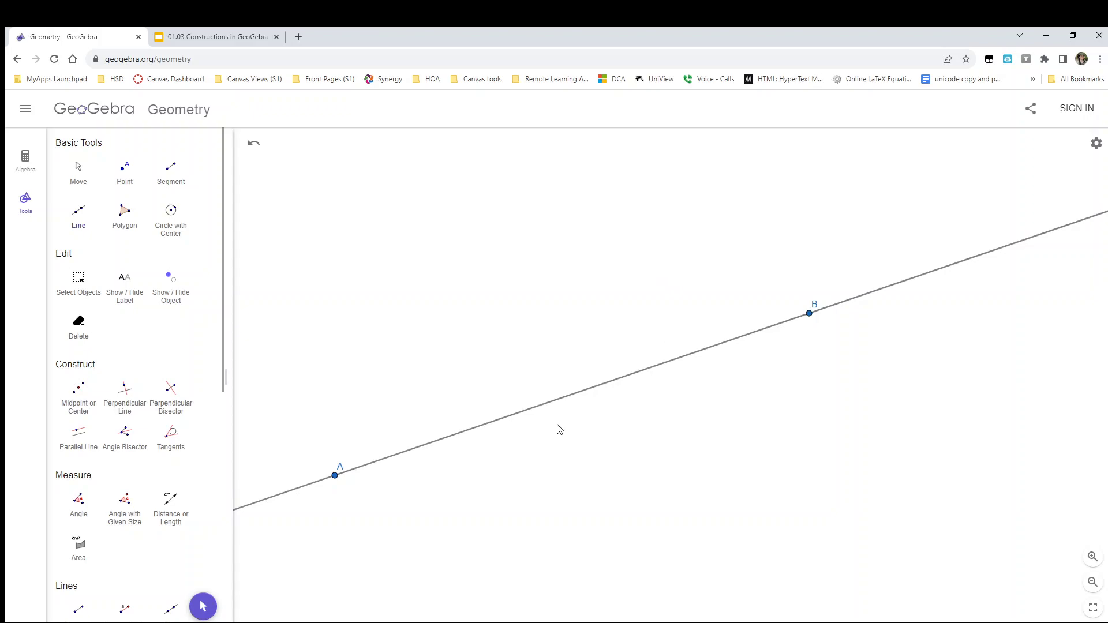
pyautogui.click(78, 217)
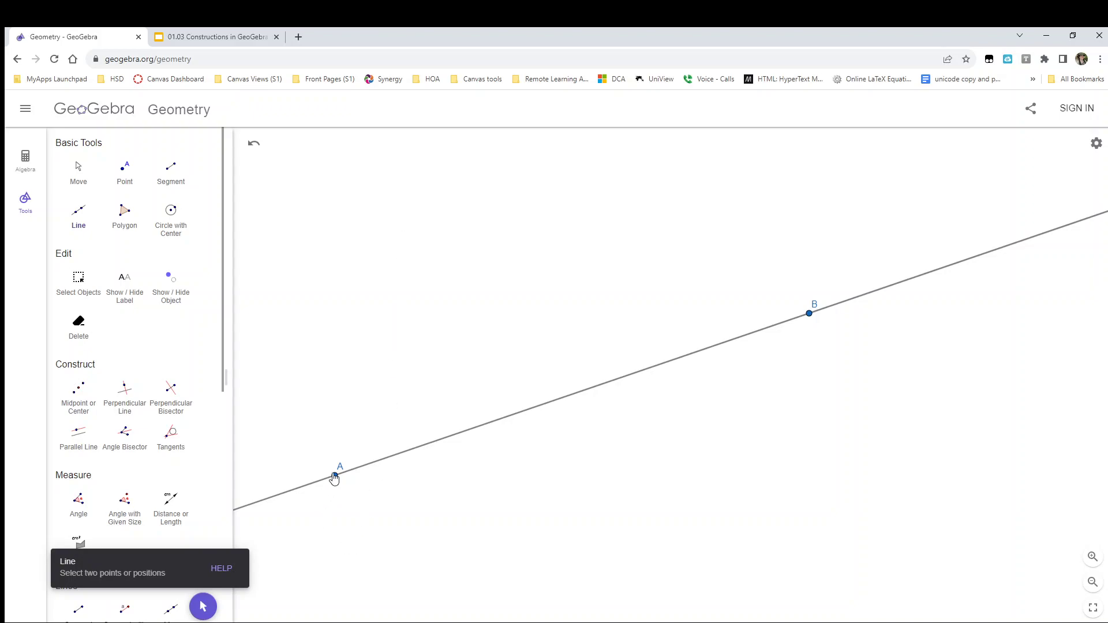
# - Draw a second line from A upward through a new point C
pyautogui.click(335, 477)
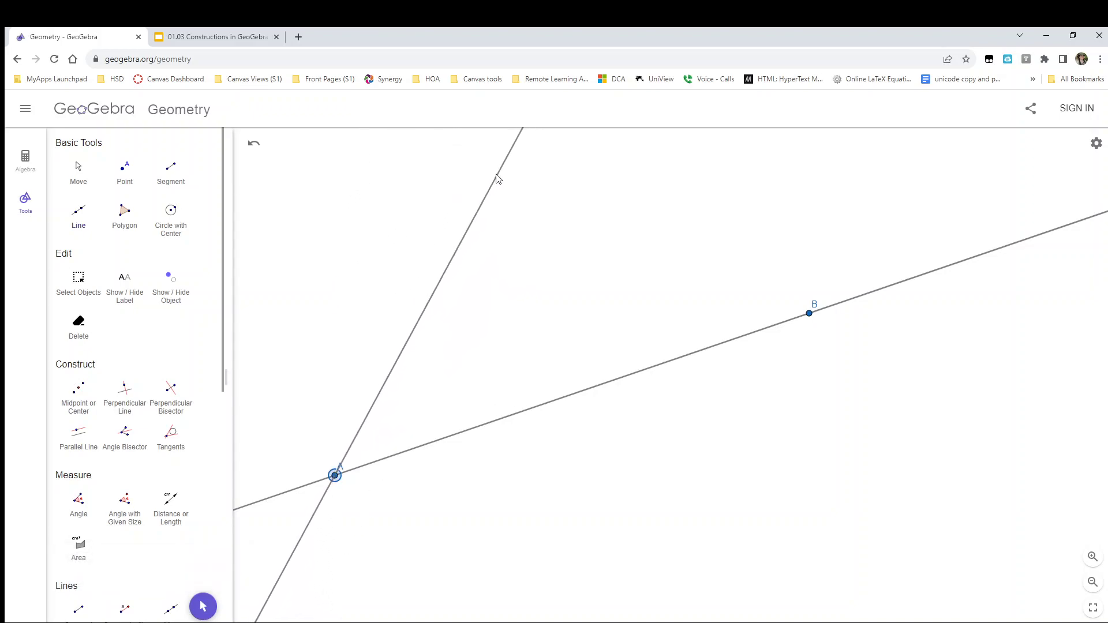
pyautogui.click(489, 168)
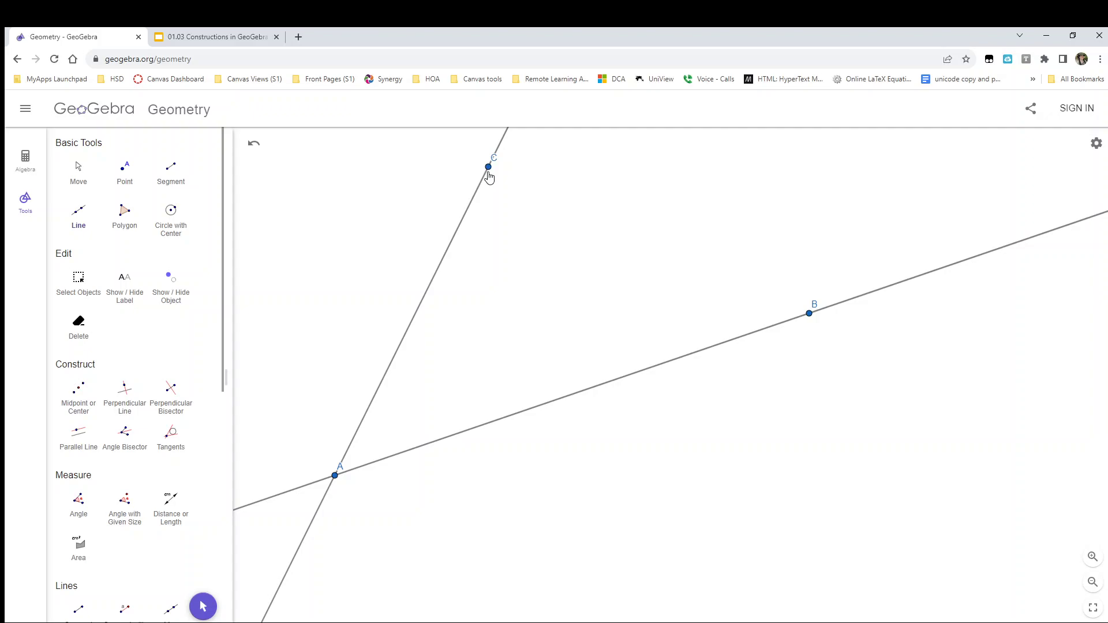
# - Pan the drawing down and to the right to leave room above C
pyautogui.click(78, 170)
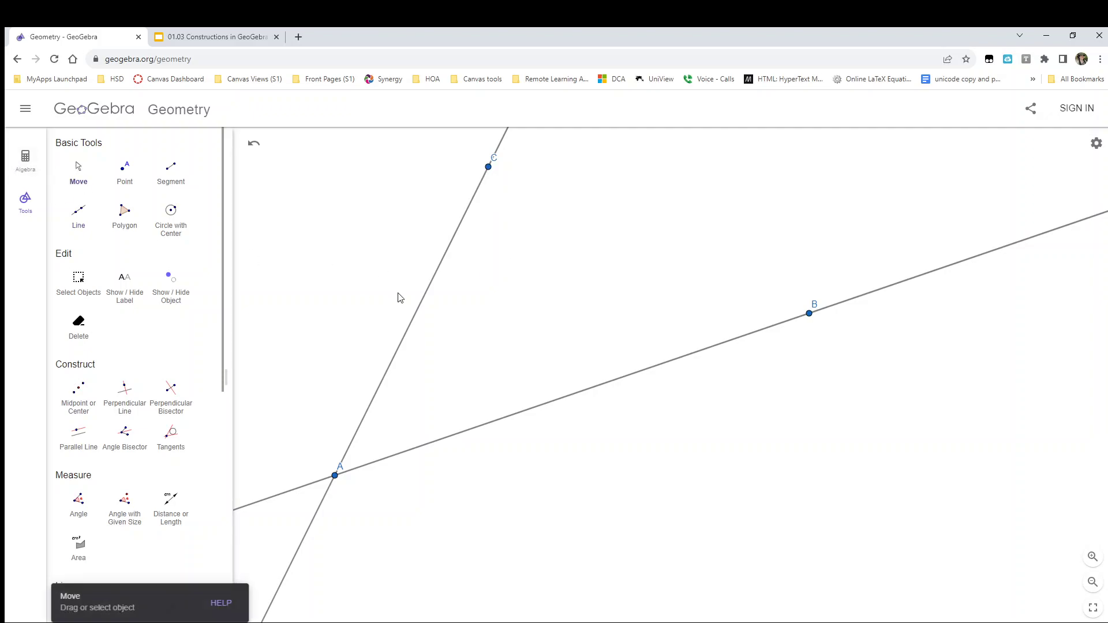
pyautogui.moveTo(492, 325); pyautogui.dragTo(584, 402)
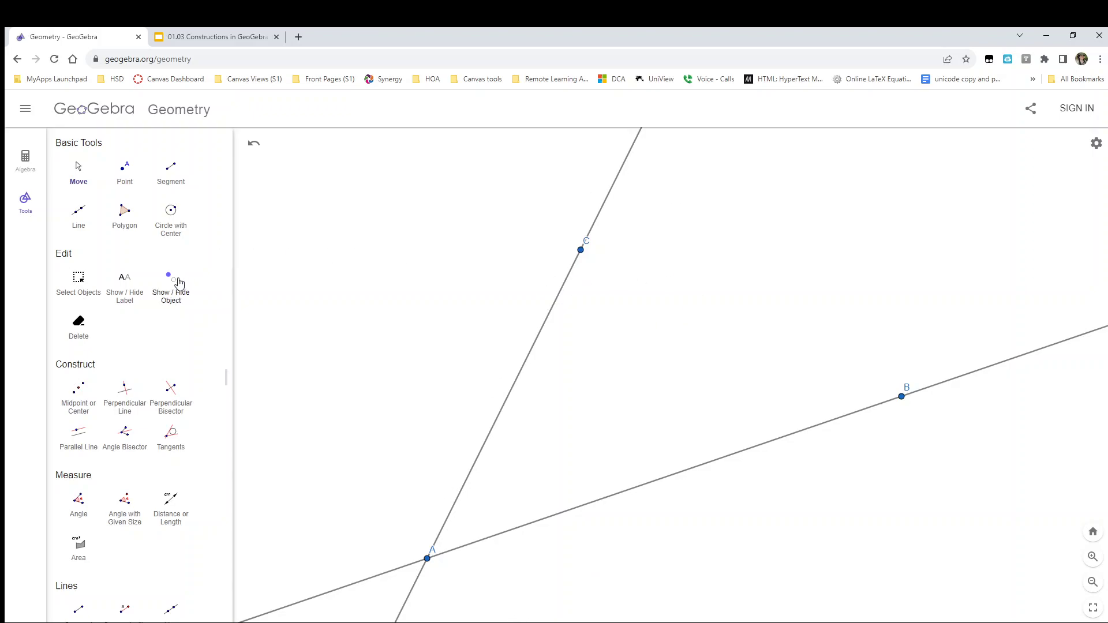
pyautogui.scroll(-1, 140, 383)
pyautogui.scroll(-2, 145, 380)
pyautogui.scroll(-1, 147, 381)
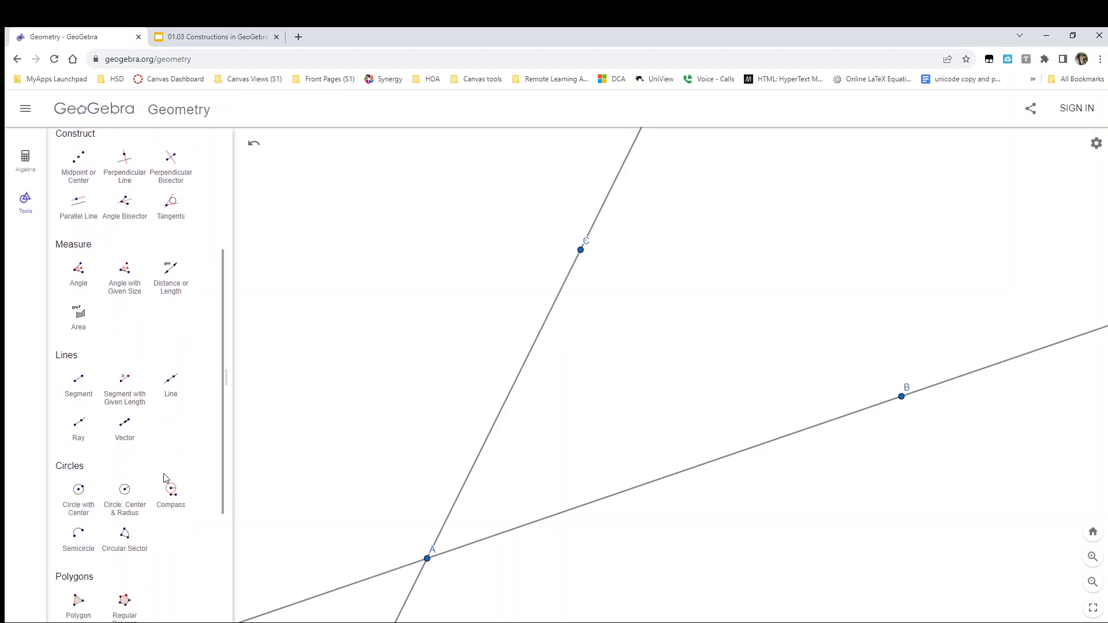
pyautogui.scroll(3, 99, 335)
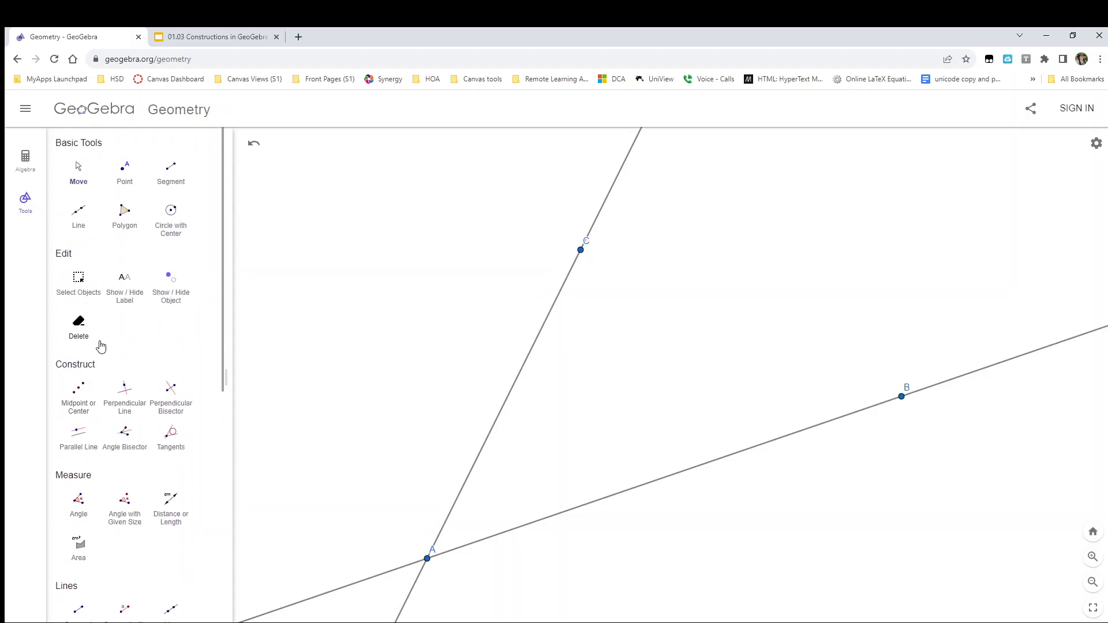
pyautogui.click(124, 172)
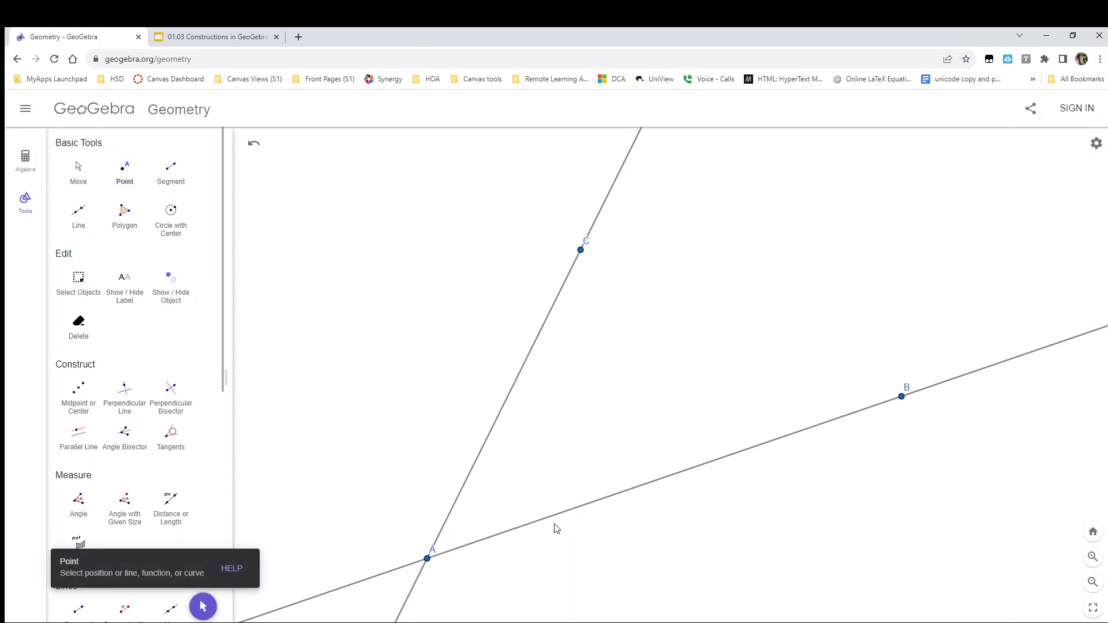
# - Place point D on line AC and draw a compass circle of radius AD centred at A
pyautogui.click(460, 492)
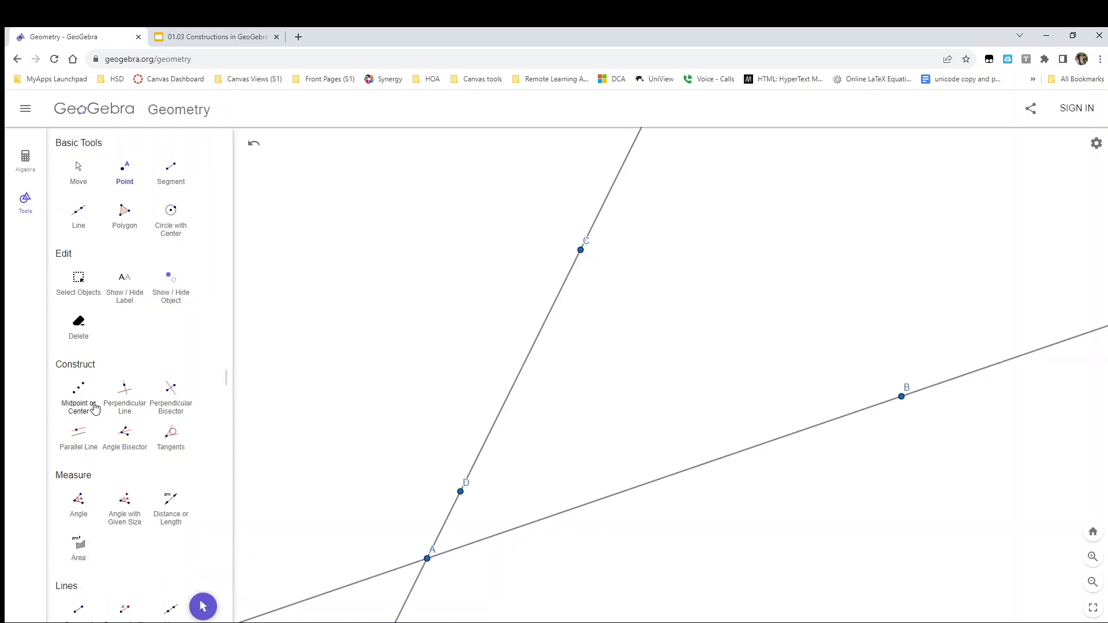
pyautogui.scroll(-4, 146, 415)
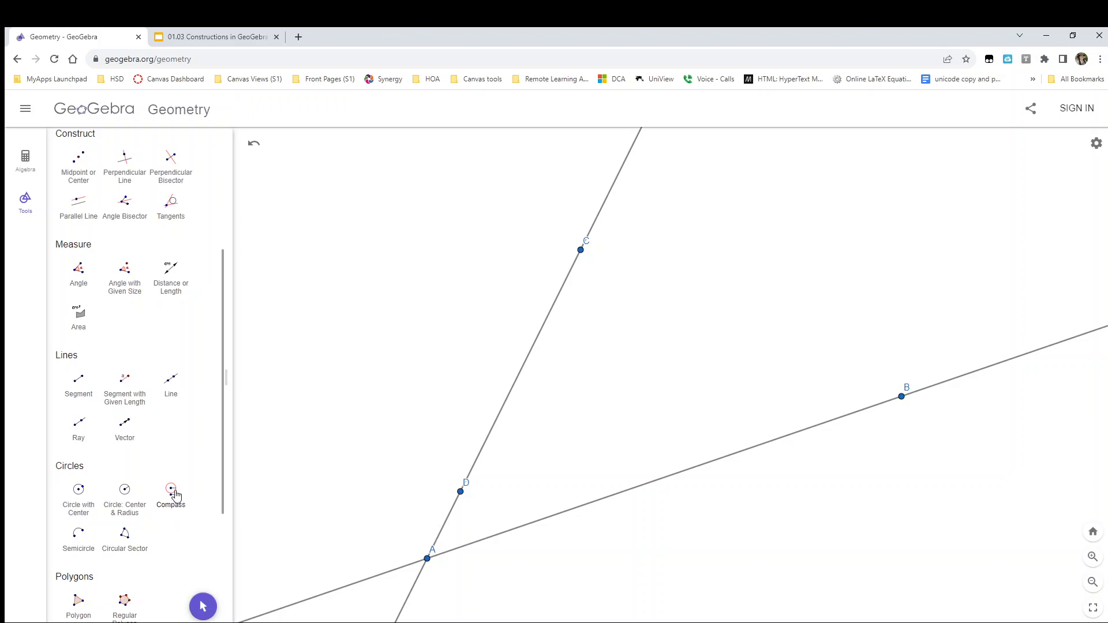
pyautogui.click(172, 493)
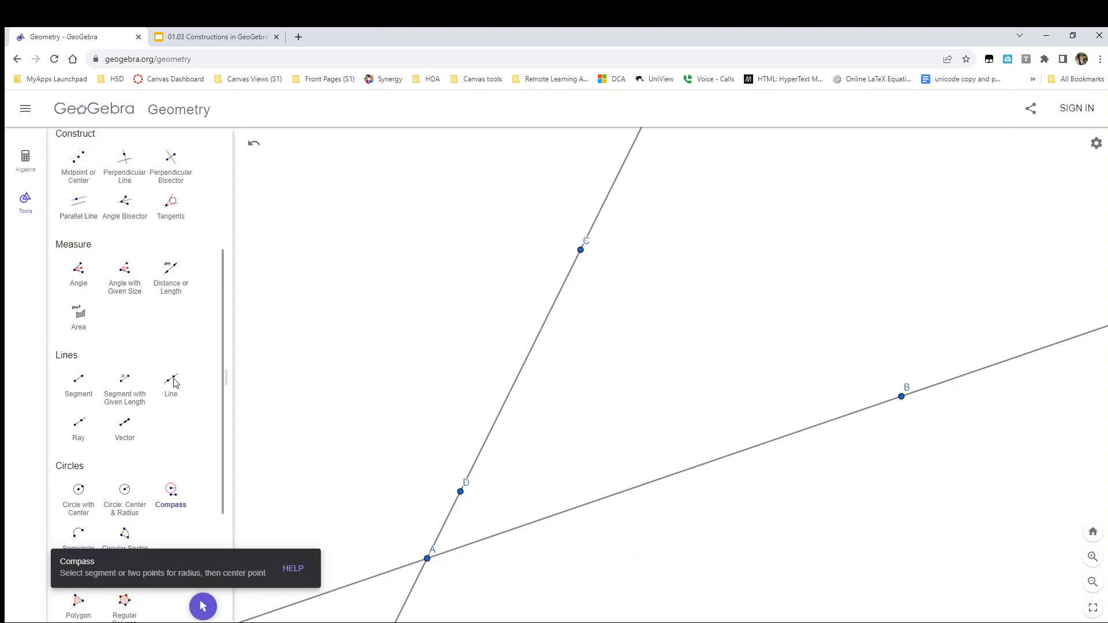
pyautogui.click(426, 559)
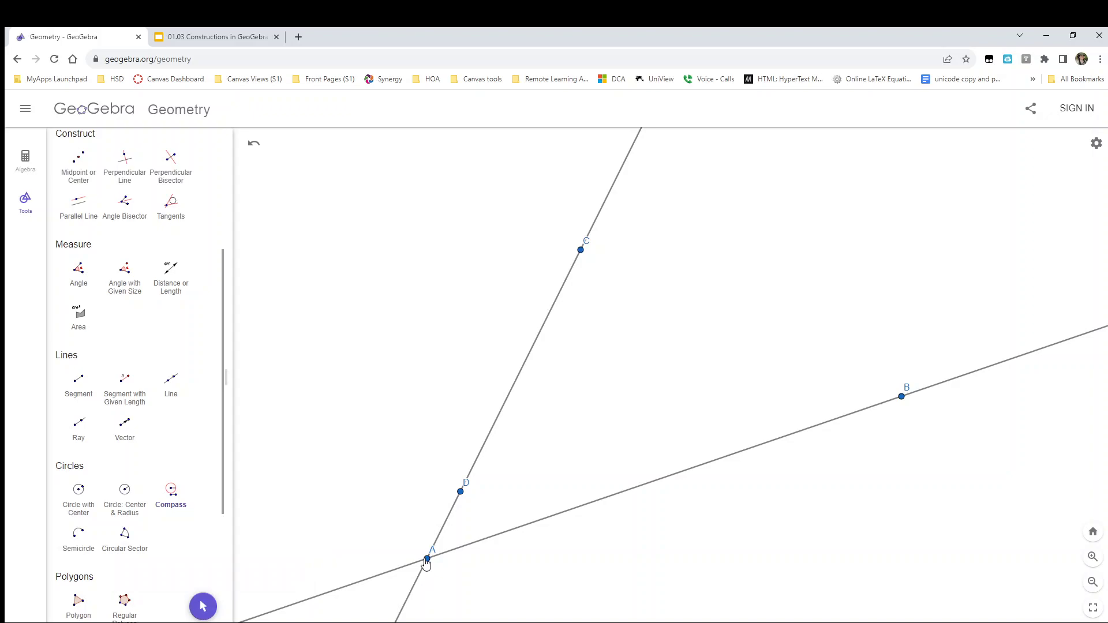
pyautogui.click(460, 492)
pyautogui.click(460, 492)
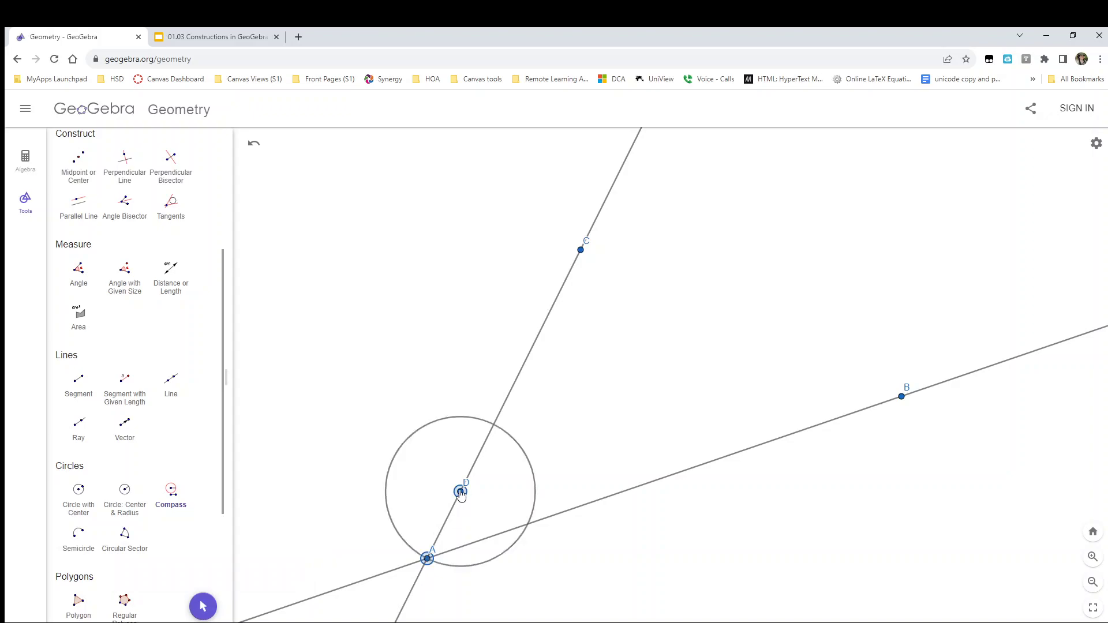
pyautogui.click(426, 561)
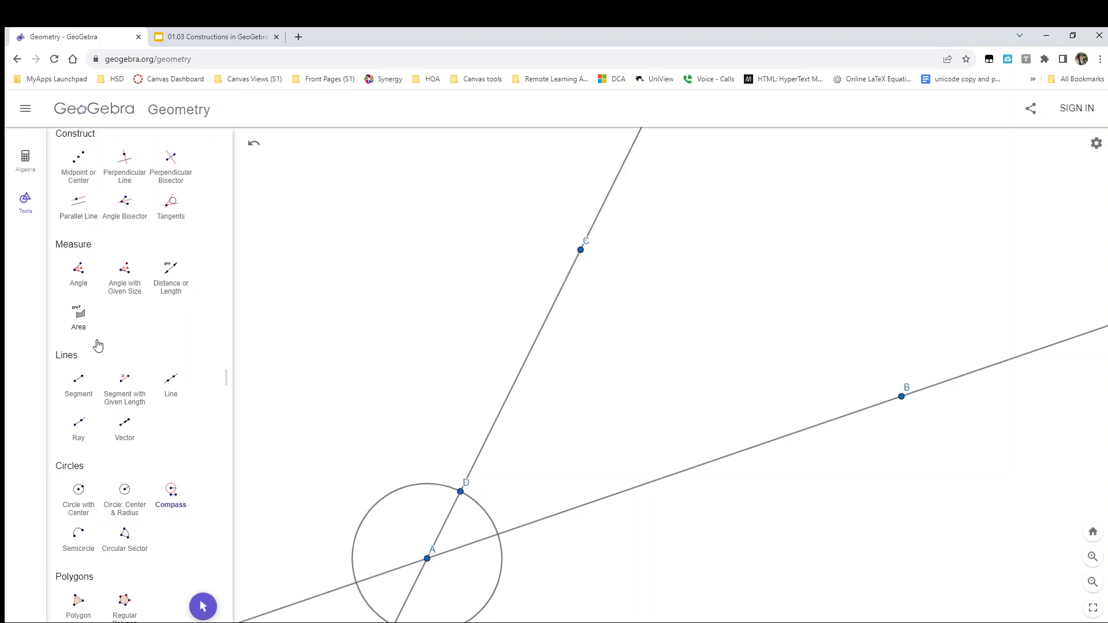
pyautogui.scroll(4, 101, 404)
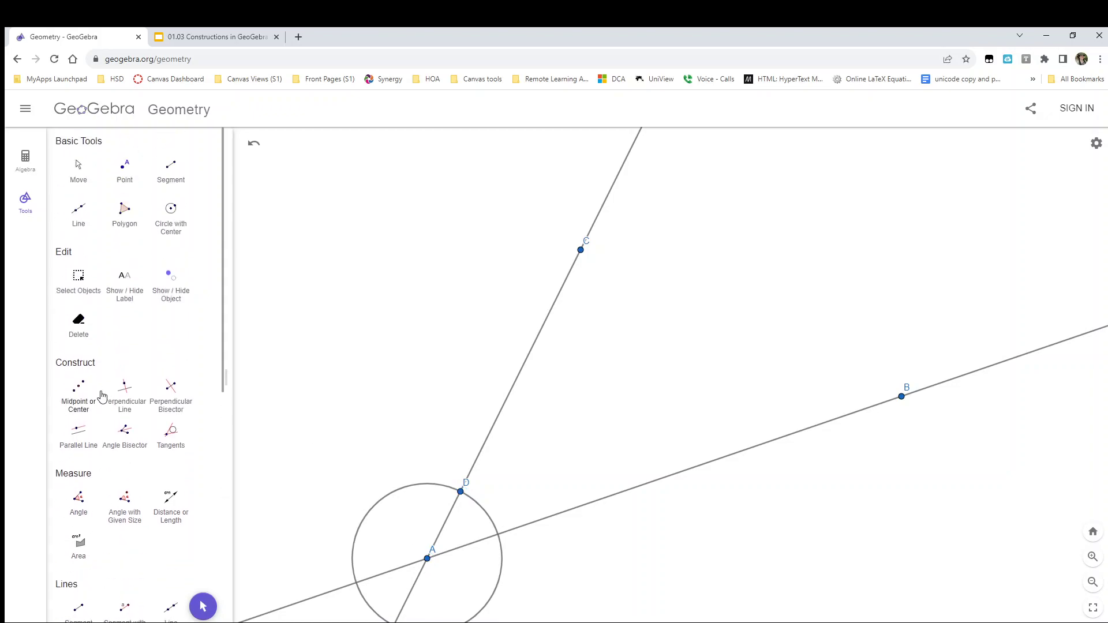
# - Mark point E where the circle around A meets line AB
pyautogui.click(124, 173)
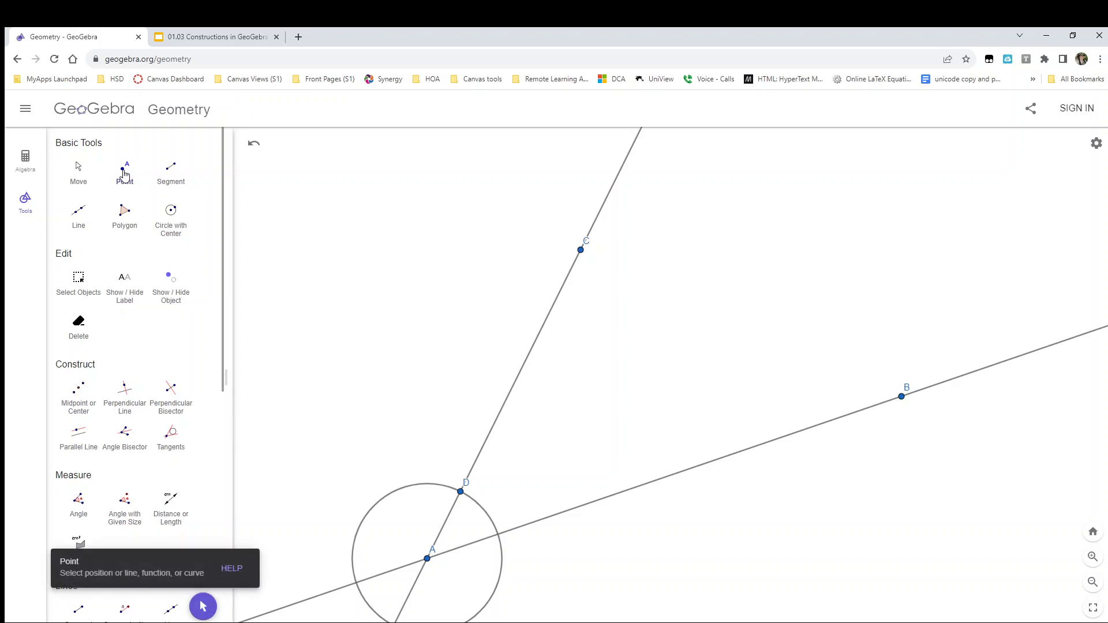
pyautogui.click(498, 535)
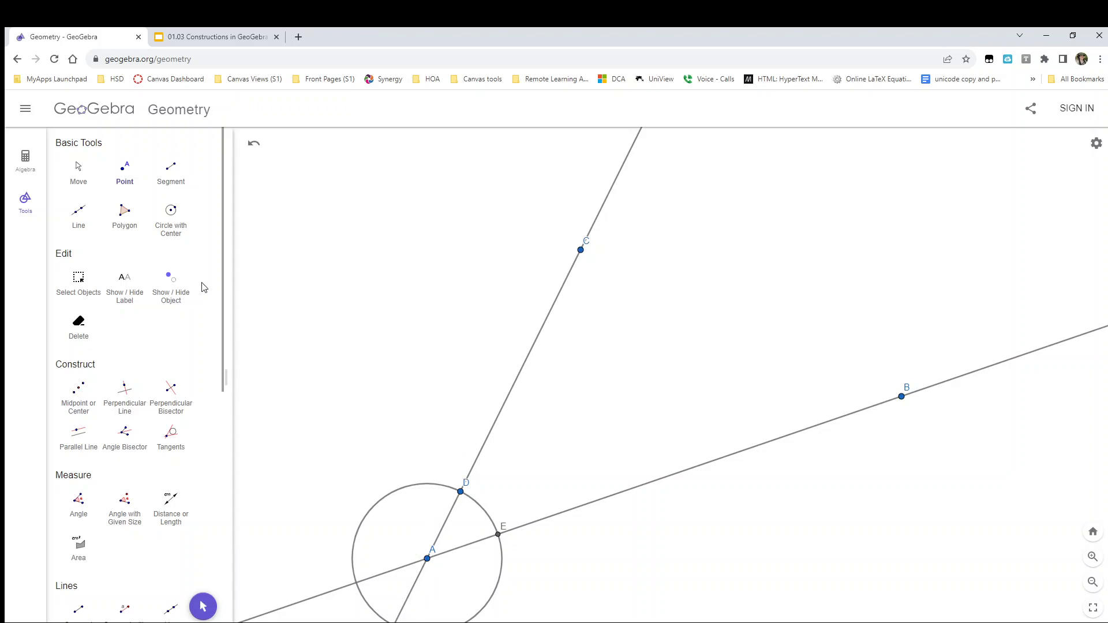
pyautogui.scroll(-4, 137, 470)
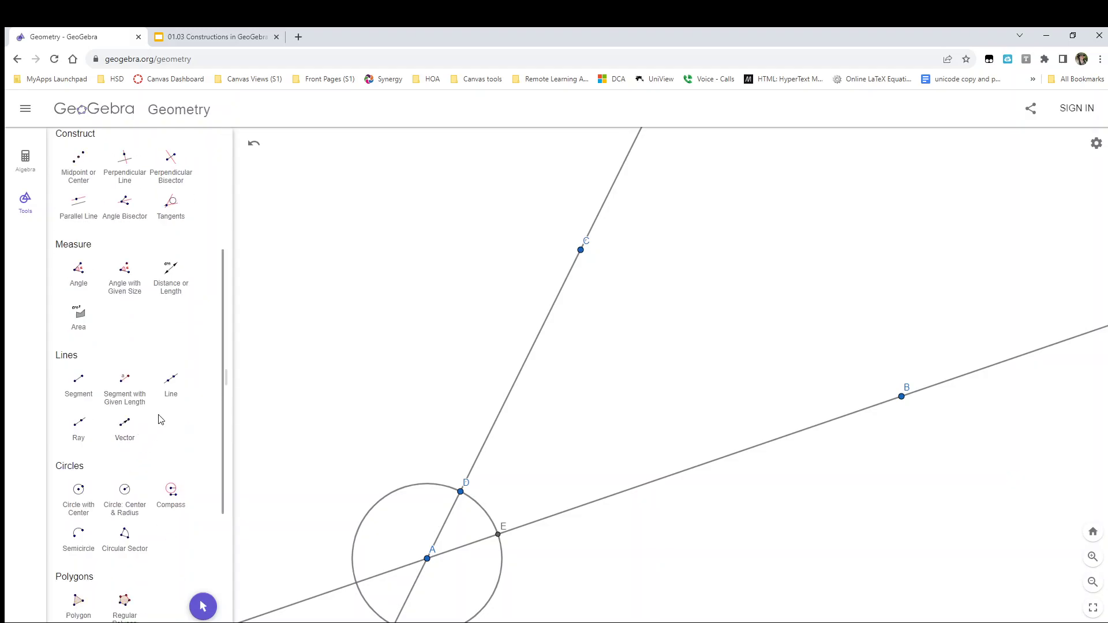
# - Draw a compass circle of radius AD centred at C
pyautogui.click(171, 490)
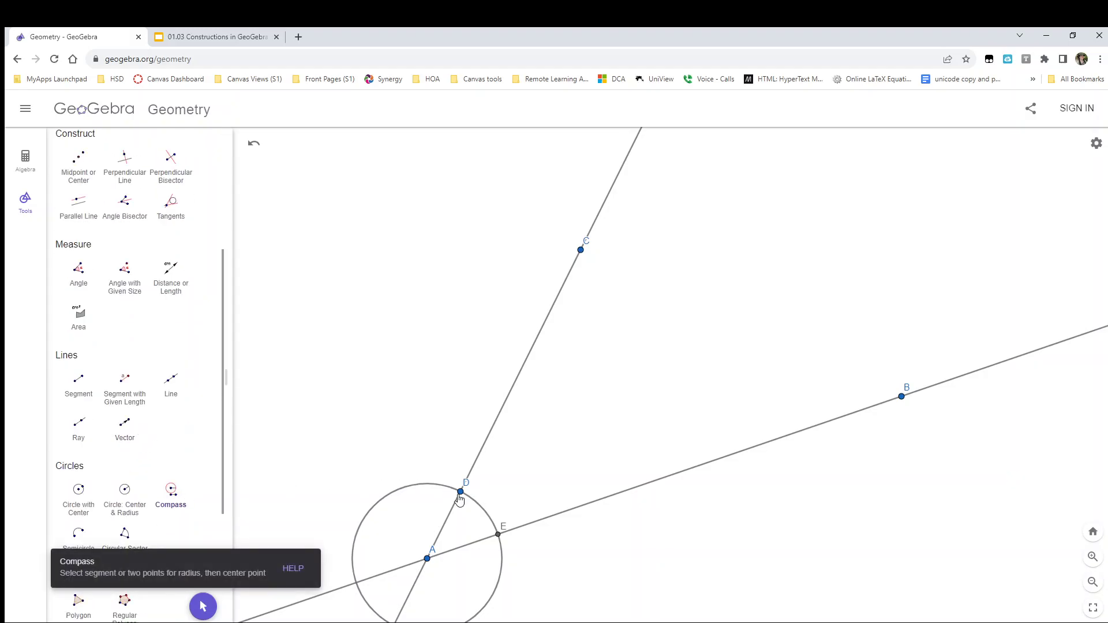
pyautogui.click(460, 492)
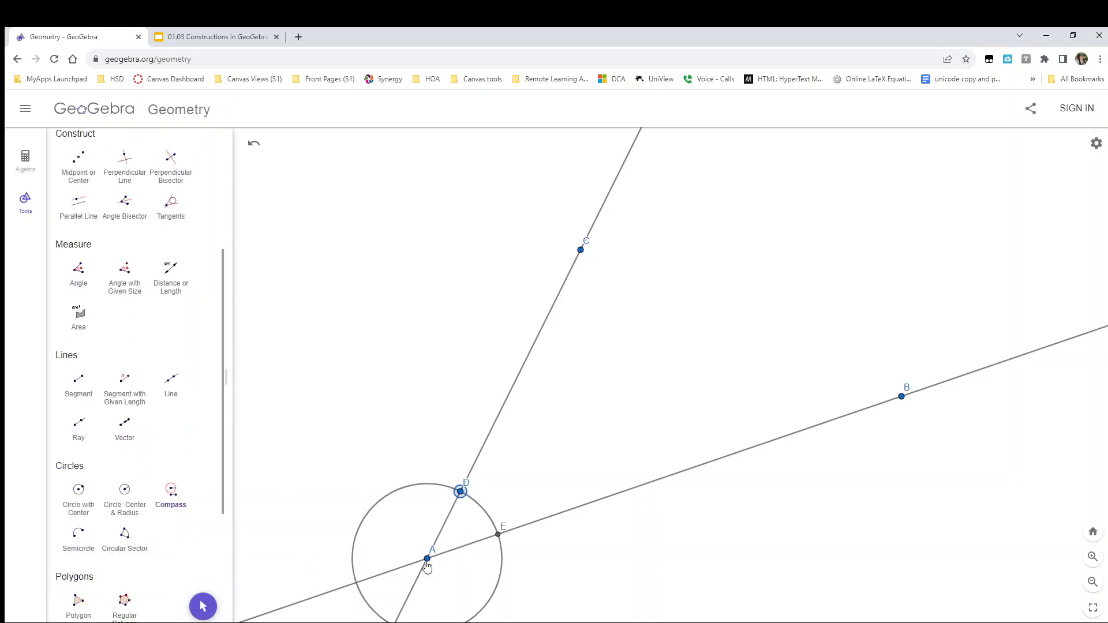
pyautogui.click(427, 560)
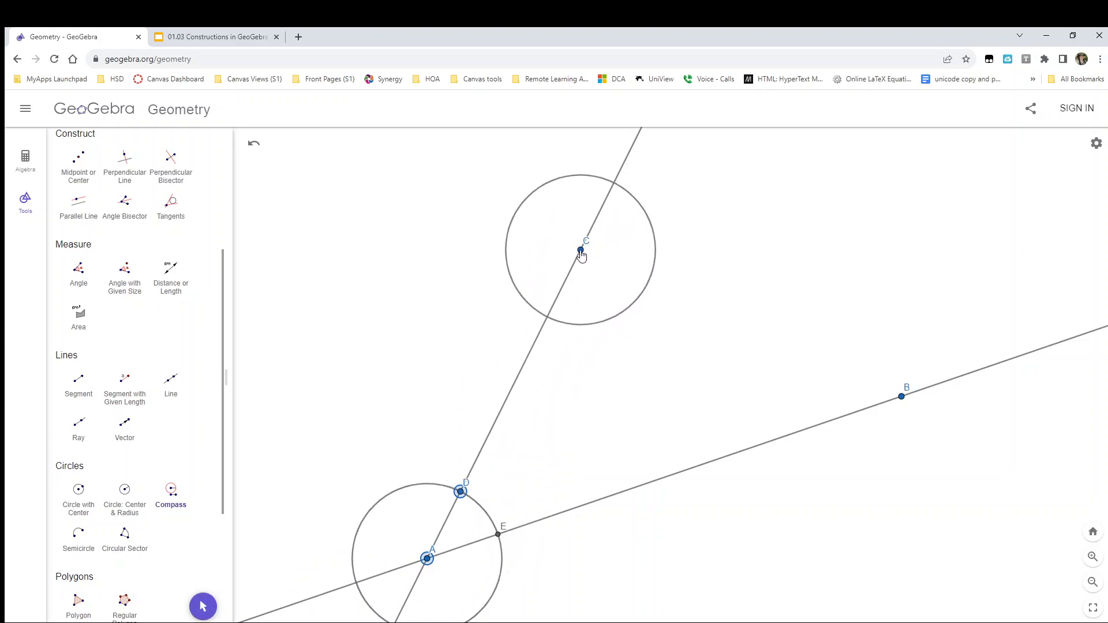
pyautogui.click(582, 253)
# - Mark point F beyond C, where line AC crosses the circle around C
pyautogui.scroll(1, 111, 459)
pyautogui.scroll(3, 112, 459)
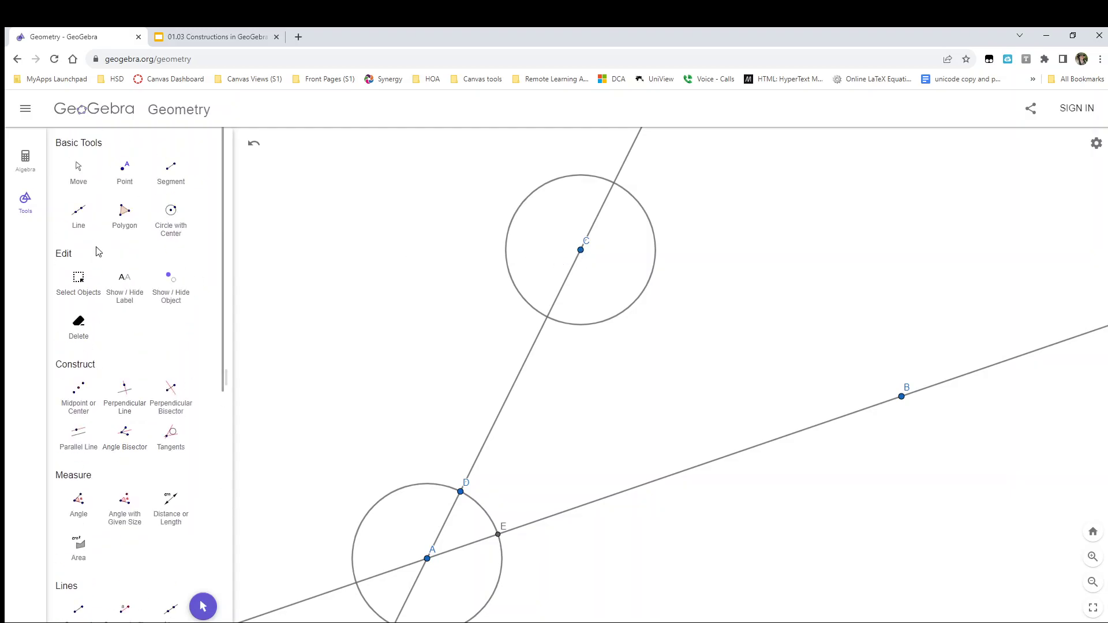
pyautogui.click(124, 169)
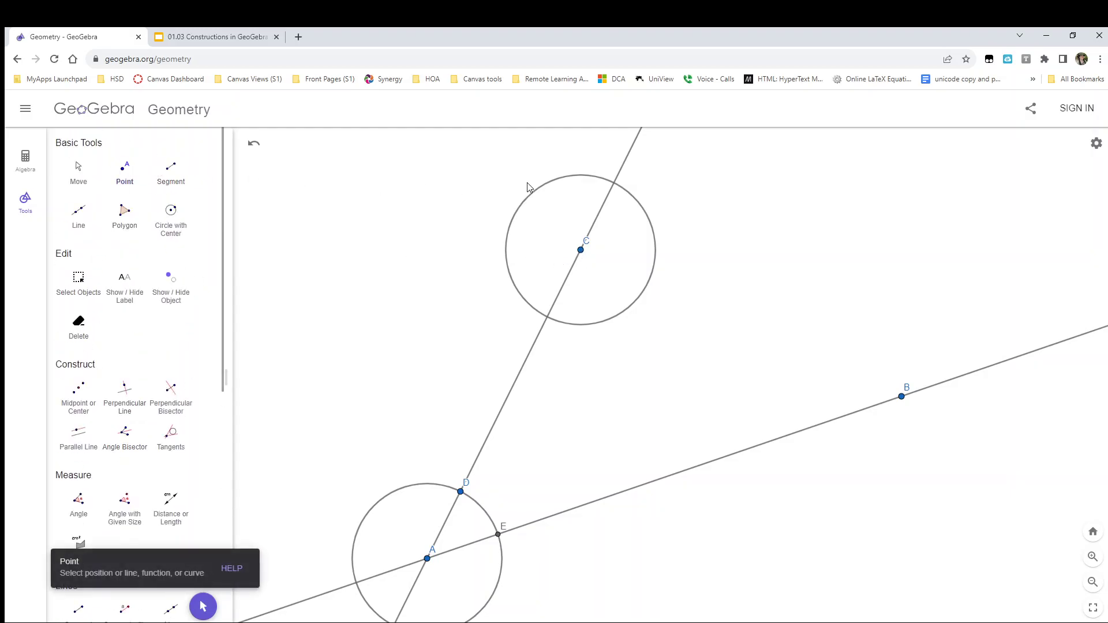
pyautogui.click(614, 184)
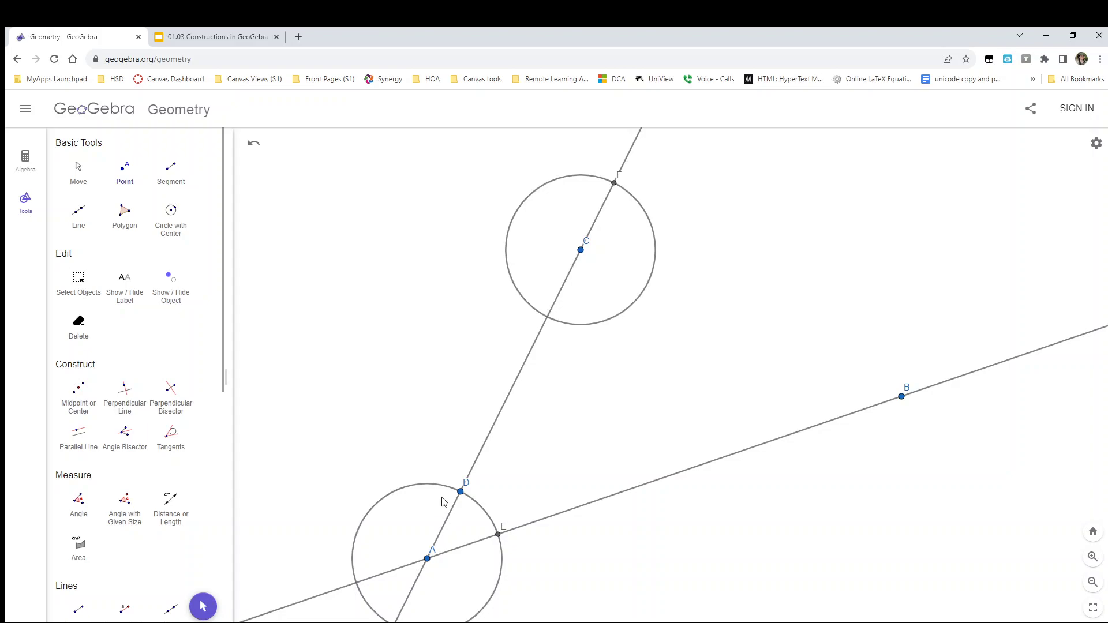
# - Draw a compass circle of radius DE centred at D
pyautogui.scroll(-3, 173, 416)
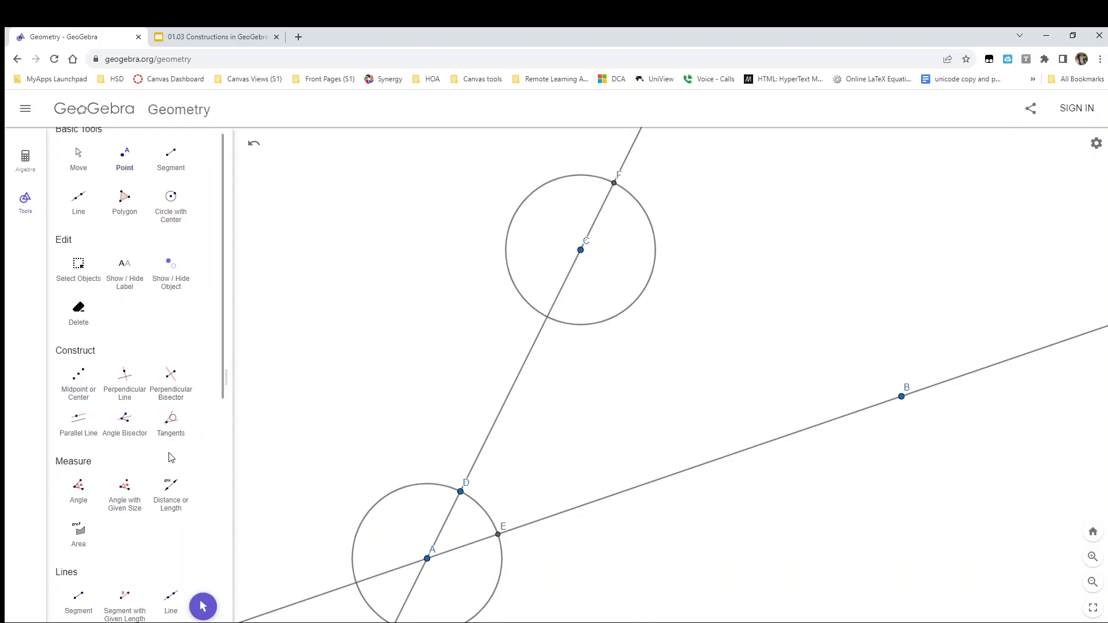
pyautogui.scroll(-2, 171, 440)
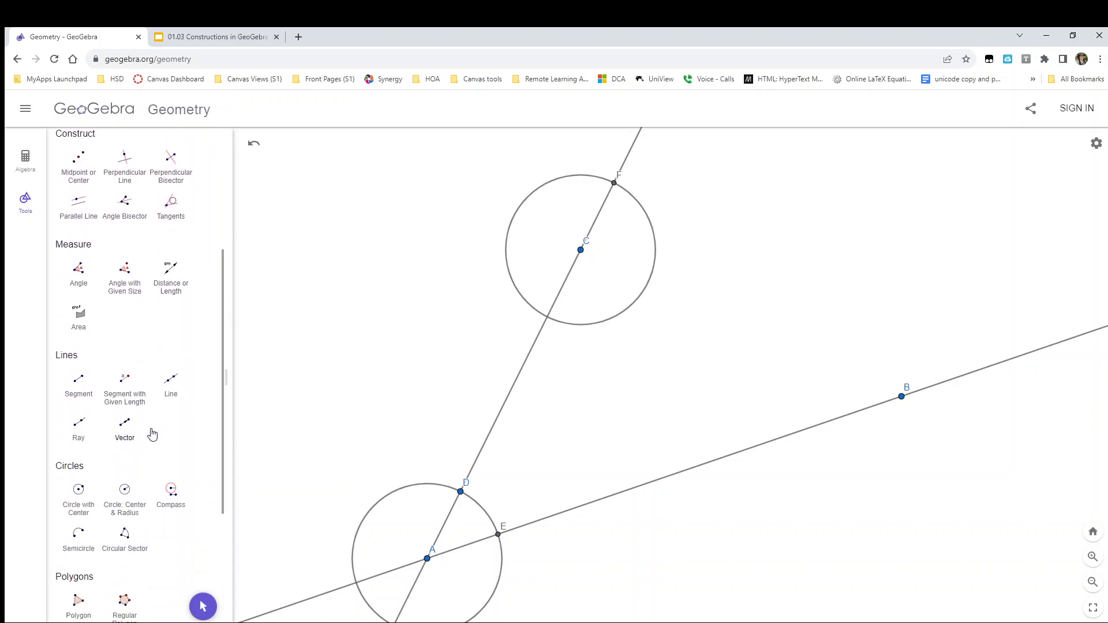
pyautogui.click(170, 491)
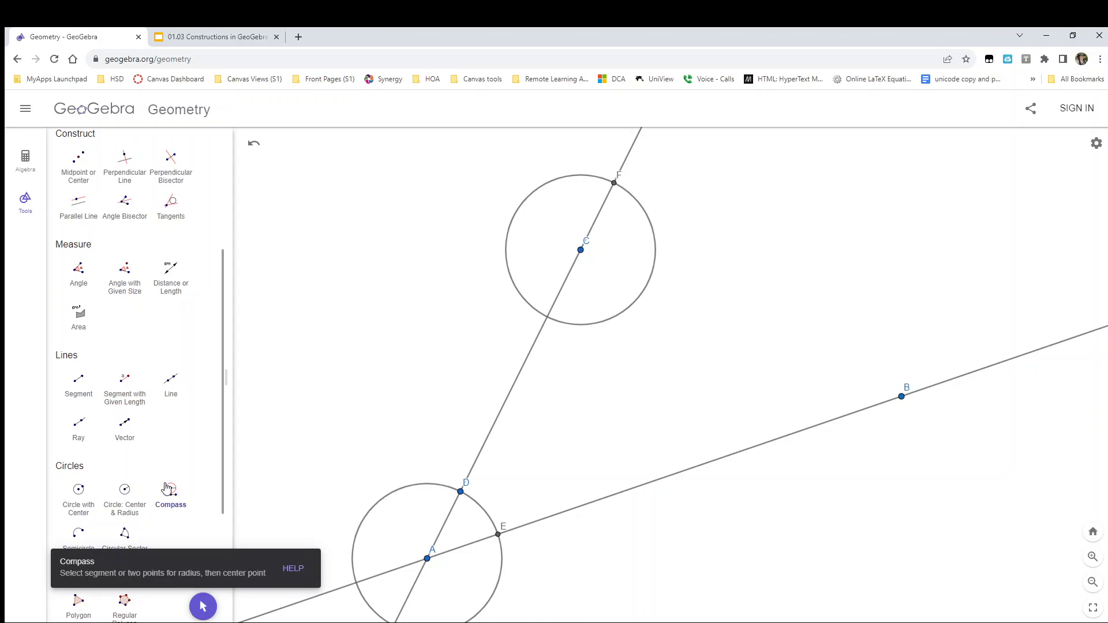
pyautogui.click(461, 493)
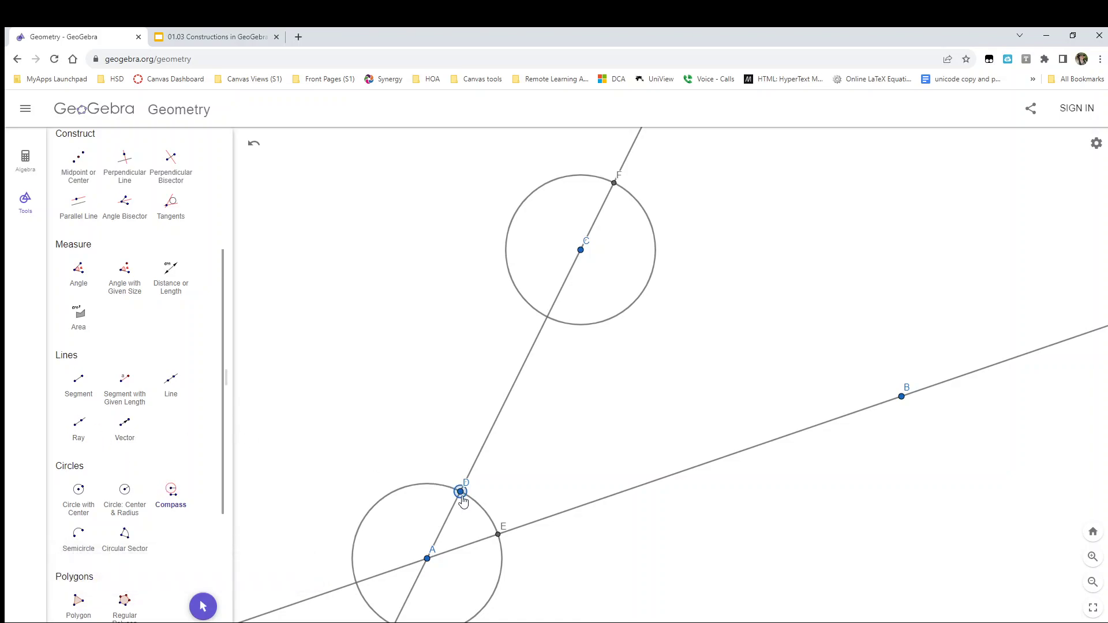
pyautogui.click(497, 536)
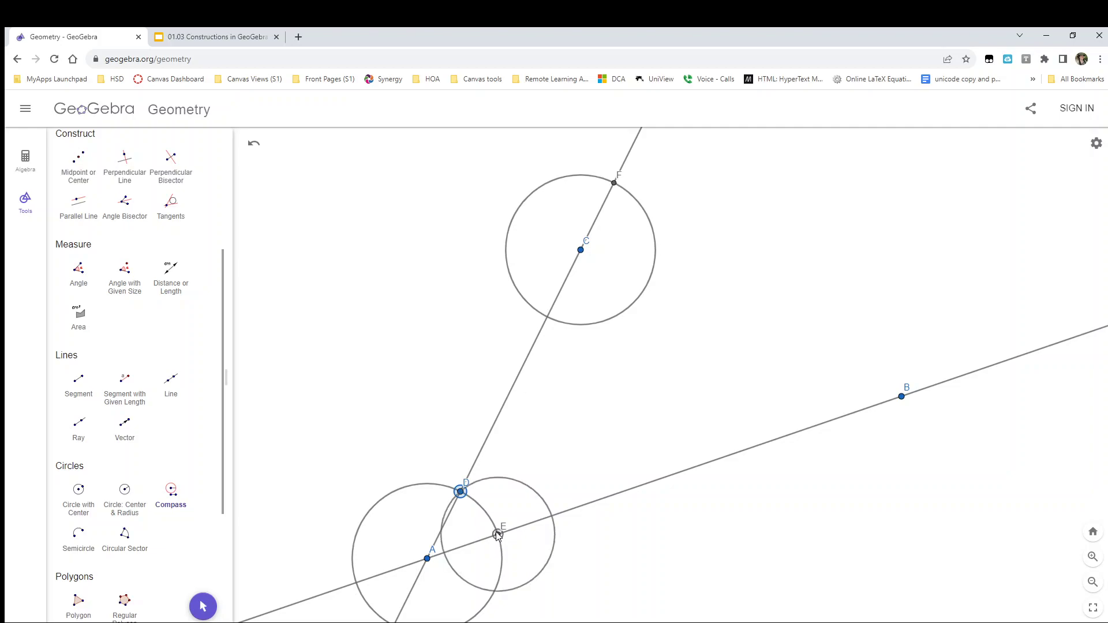
pyautogui.click(460, 491)
# - Copy radius DE into a second circle centred at F
pyautogui.click(460, 492)
pyautogui.click(497, 535)
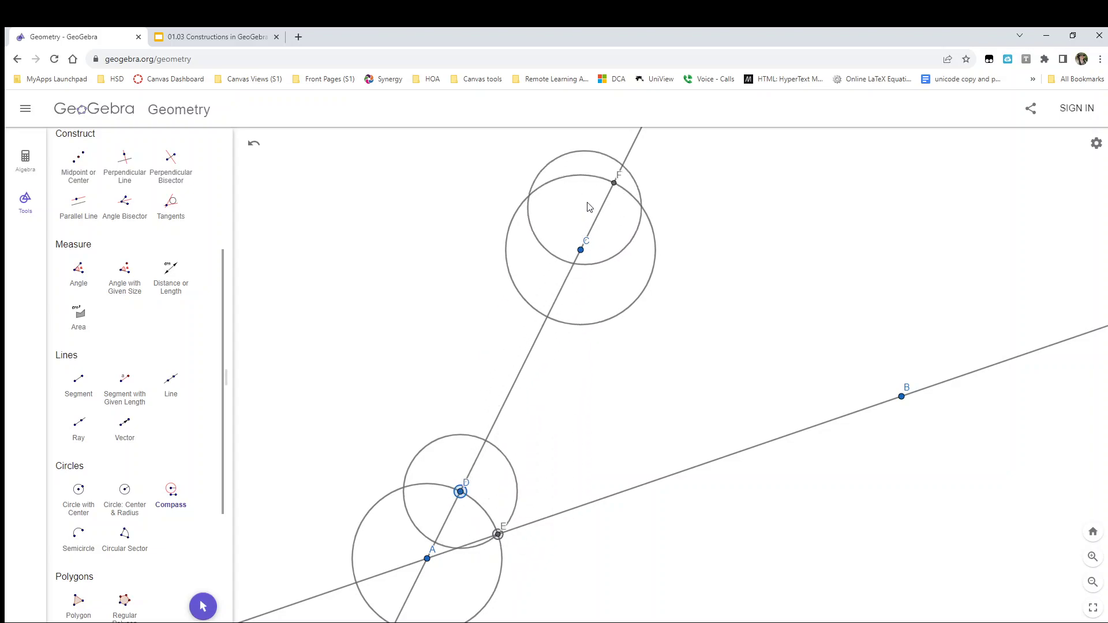
pyautogui.click(614, 183)
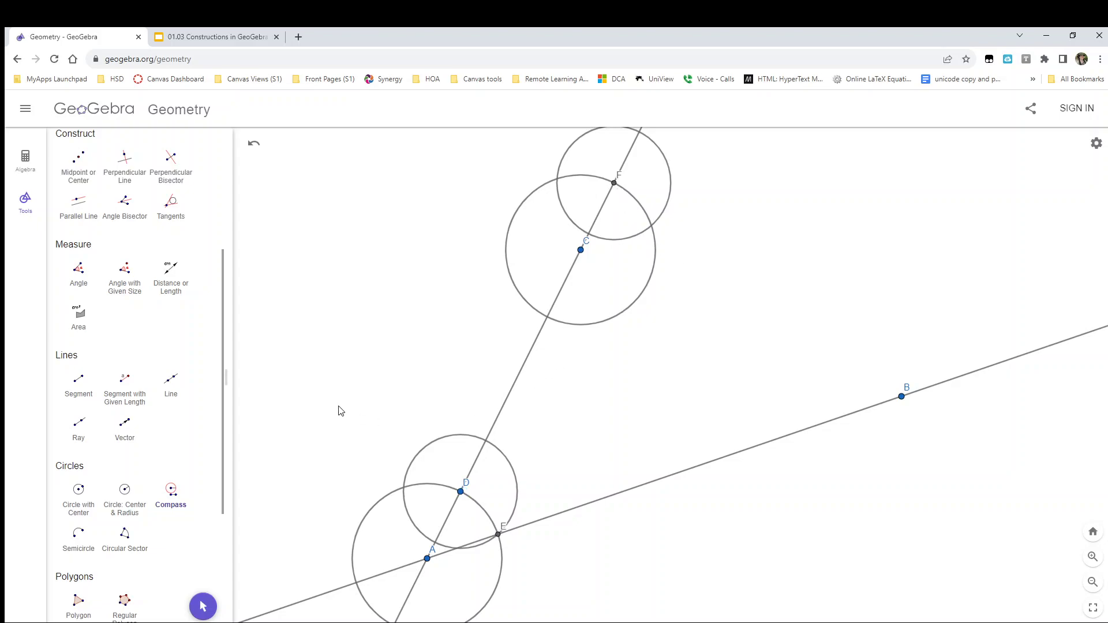
# - Mark point G where the circles around F and C intersect
pyautogui.scroll(4, 127, 384)
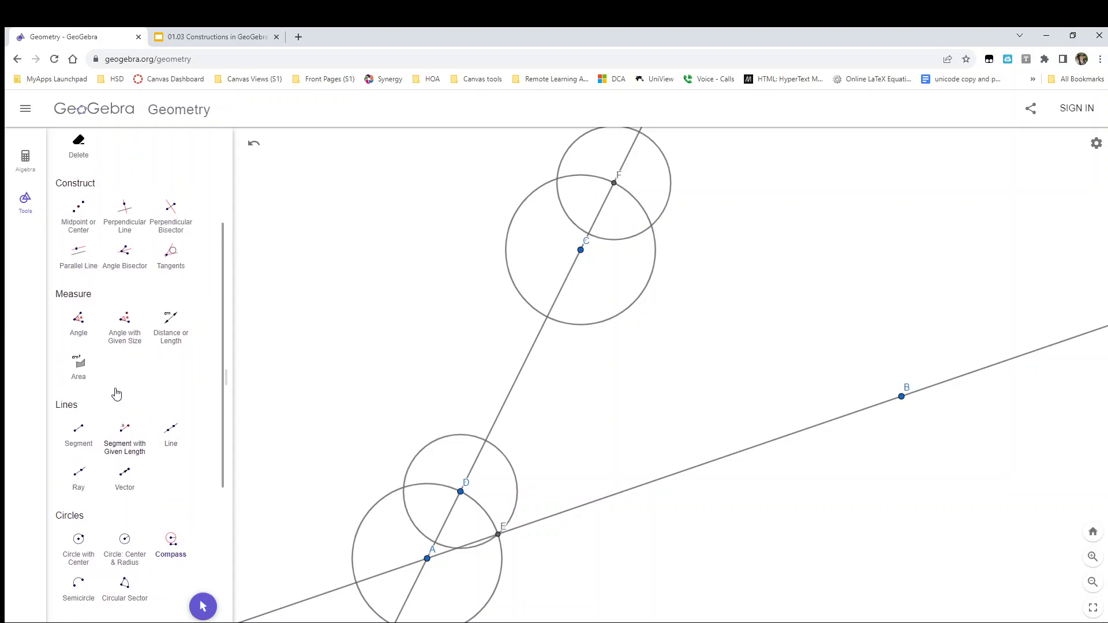
pyautogui.click(124, 171)
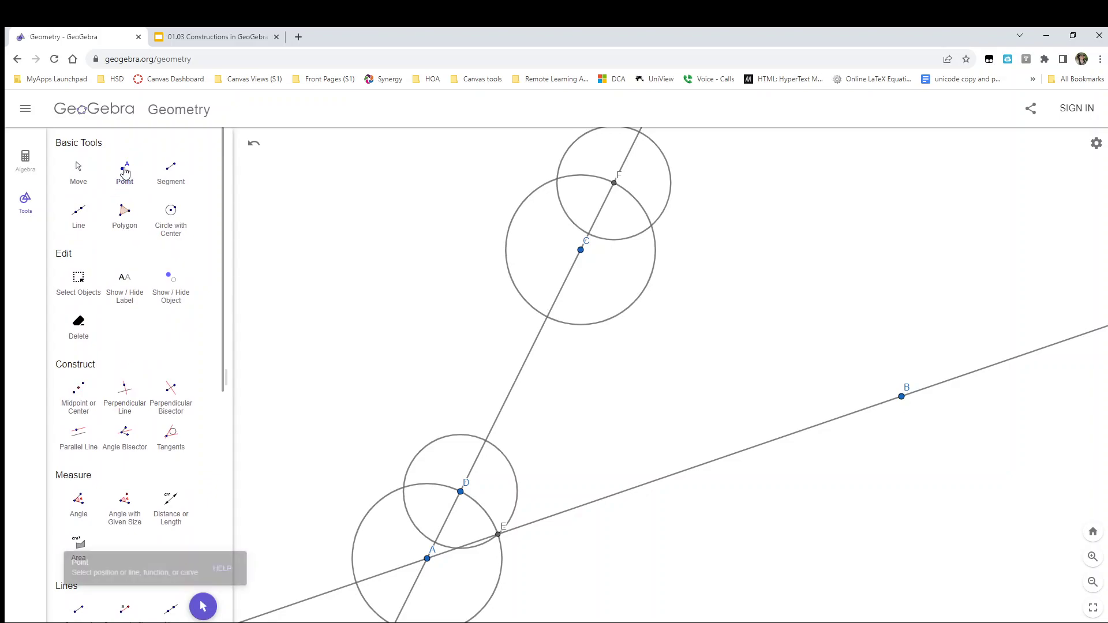
pyautogui.click(652, 226)
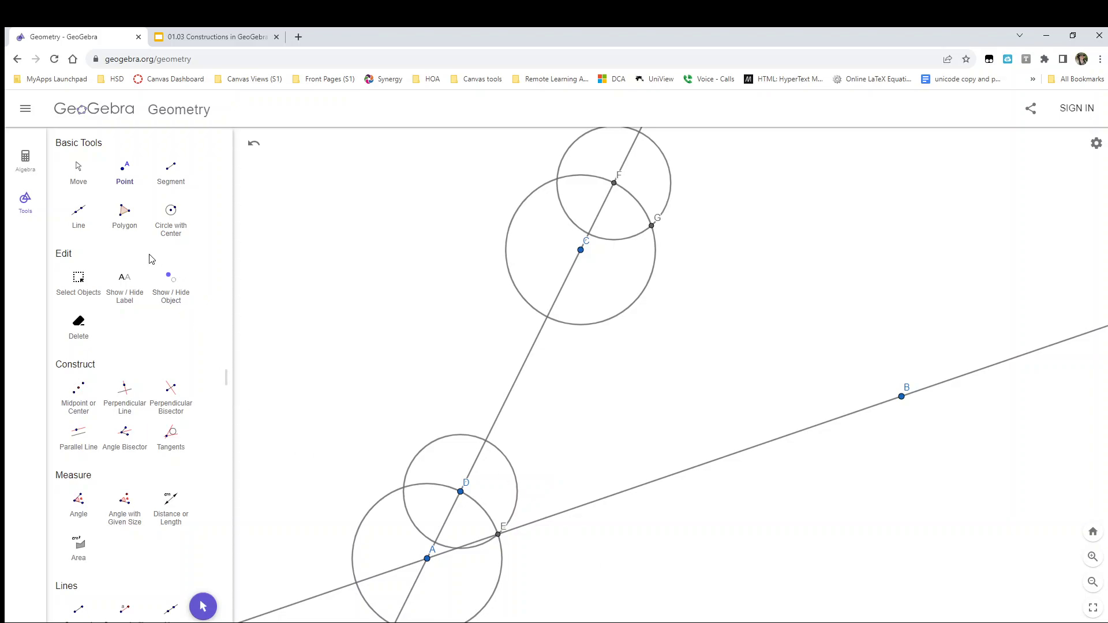
# - Draw the line through C and G
pyautogui.click(79, 219)
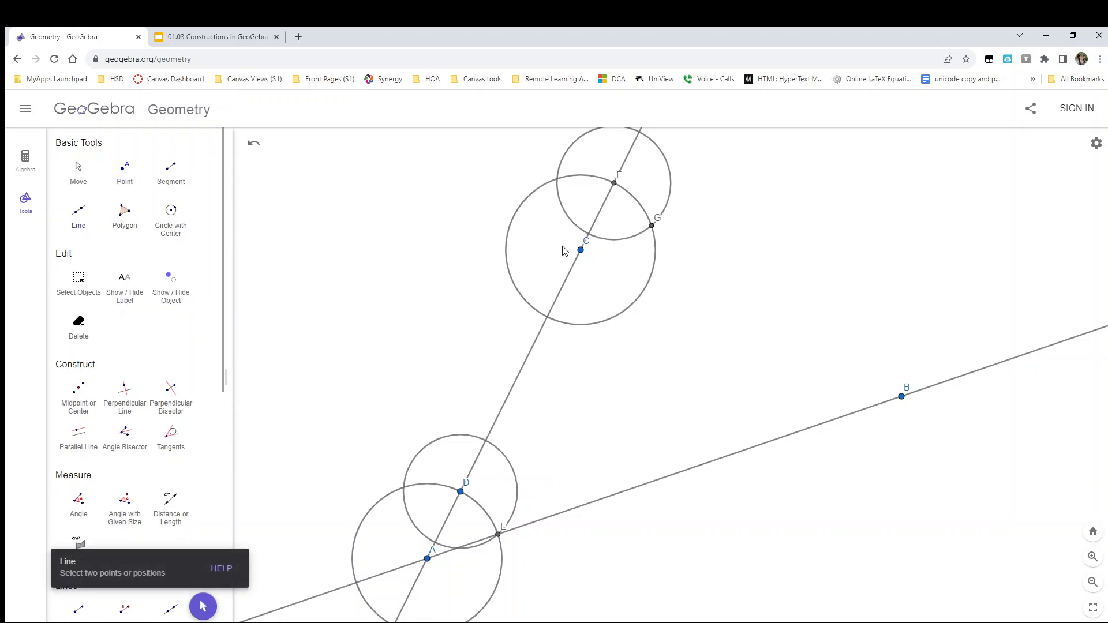
pyautogui.click(581, 252)
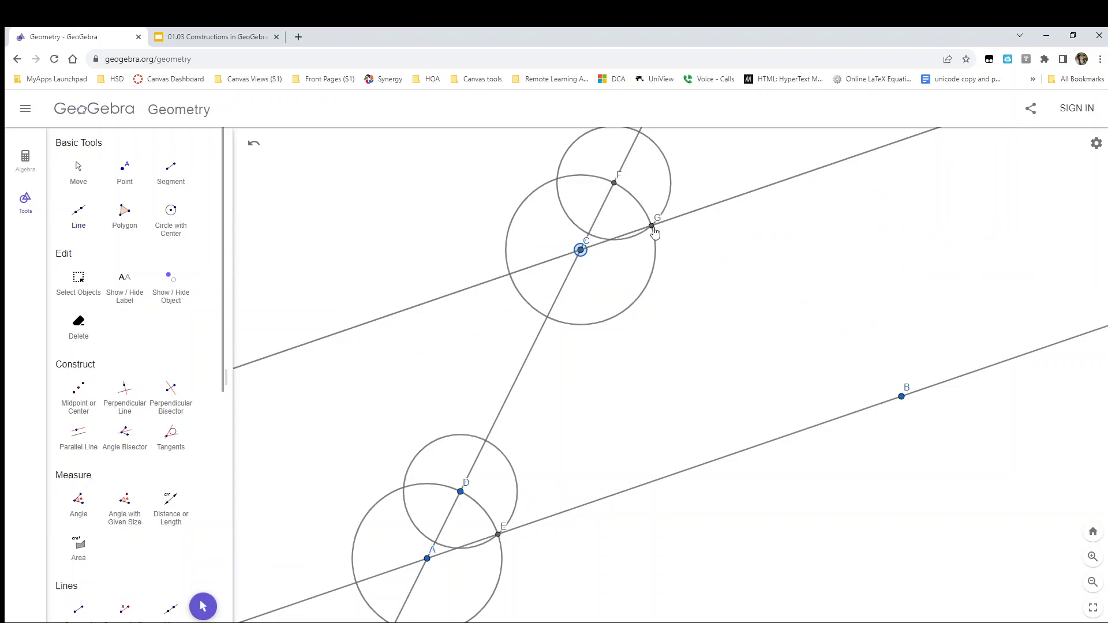
pyautogui.click(652, 228)
# - Measure angle FCG at C and angle DAE at A to compare them
pyautogui.click(78, 508)
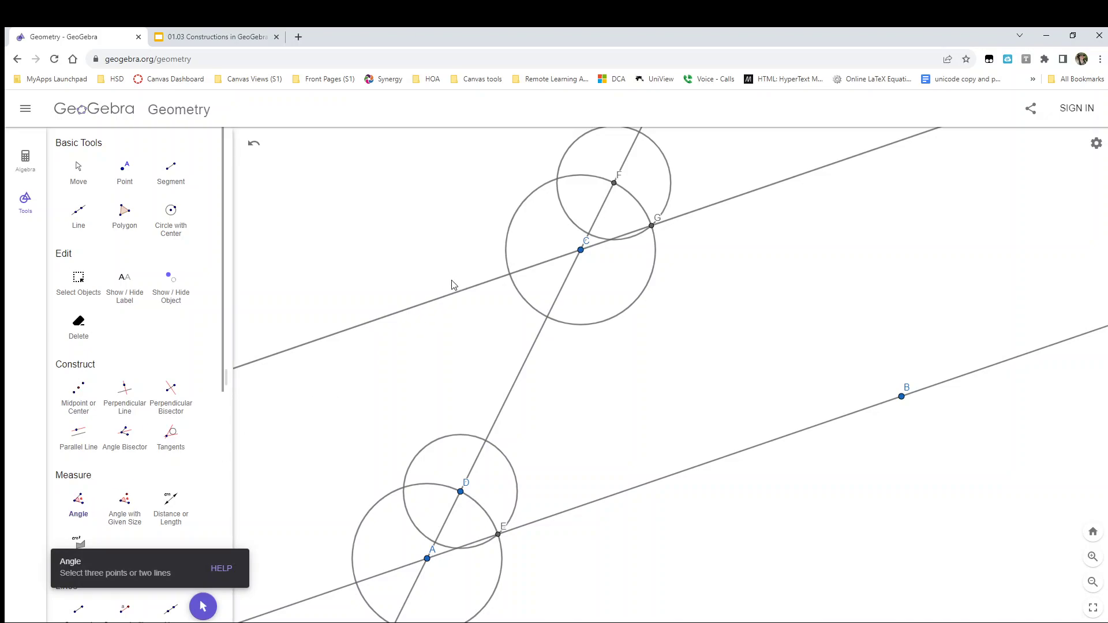
pyautogui.click(614, 183)
pyautogui.click(581, 252)
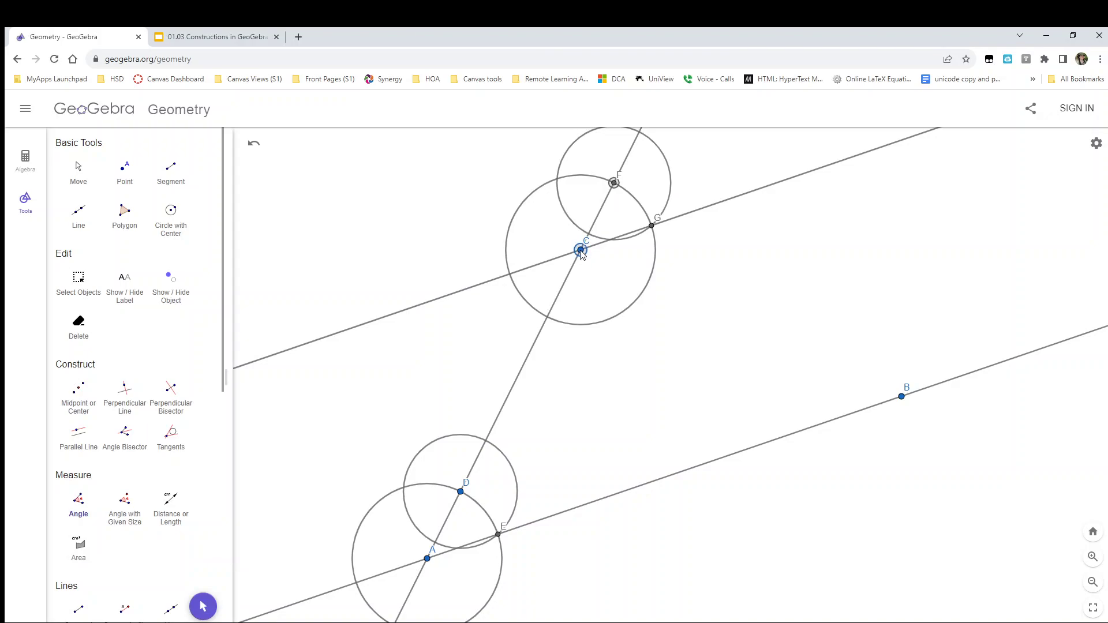
pyautogui.click(652, 227)
pyautogui.click(460, 492)
pyautogui.click(427, 559)
pyautogui.click(499, 536)
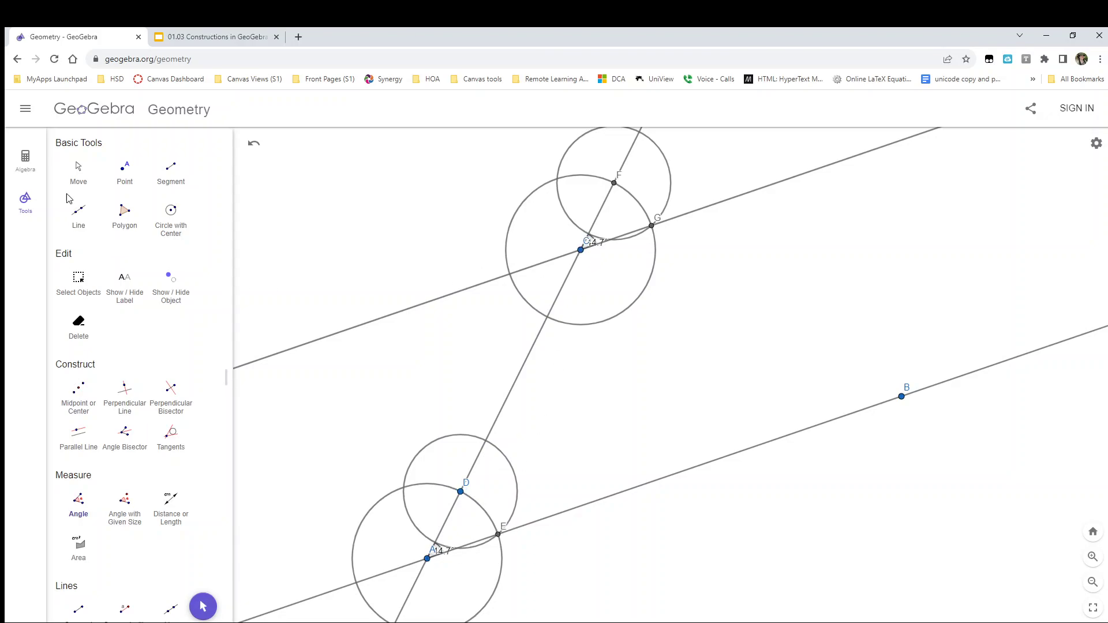
# - Drag point B downward and check the angles at A and C stay equal
pyautogui.press('Escape')
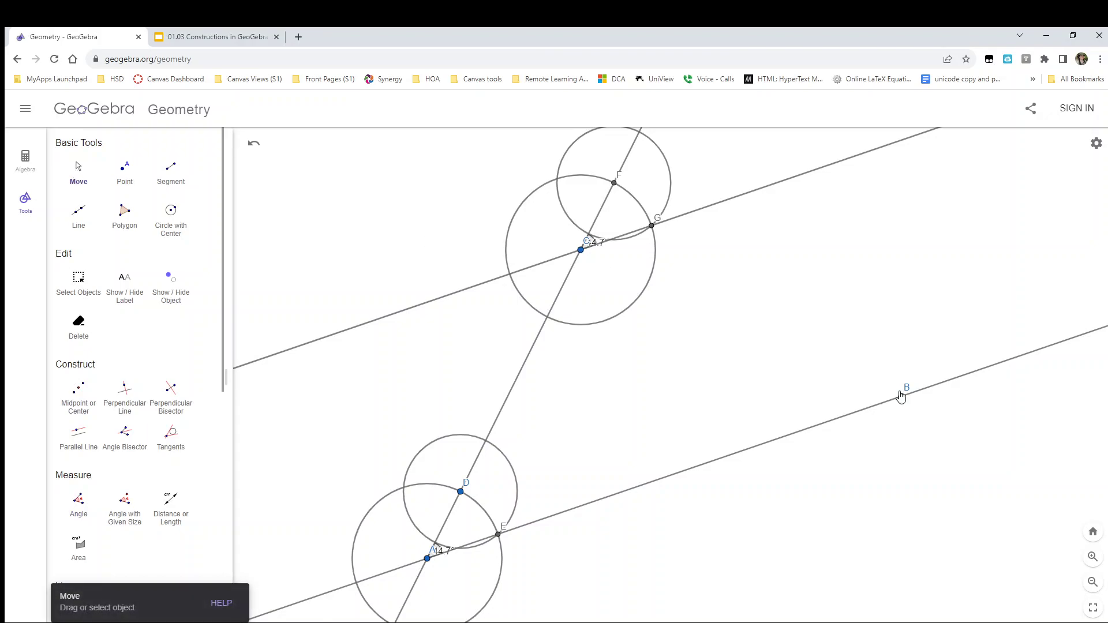
pyautogui.moveTo(902, 397); pyautogui.dragTo(924, 465)
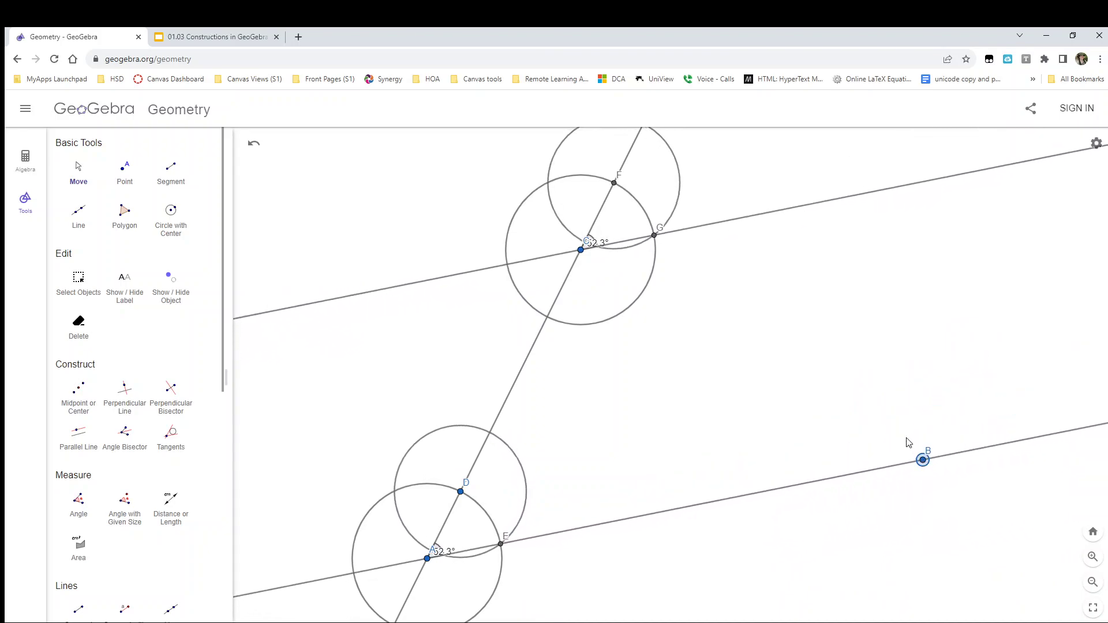